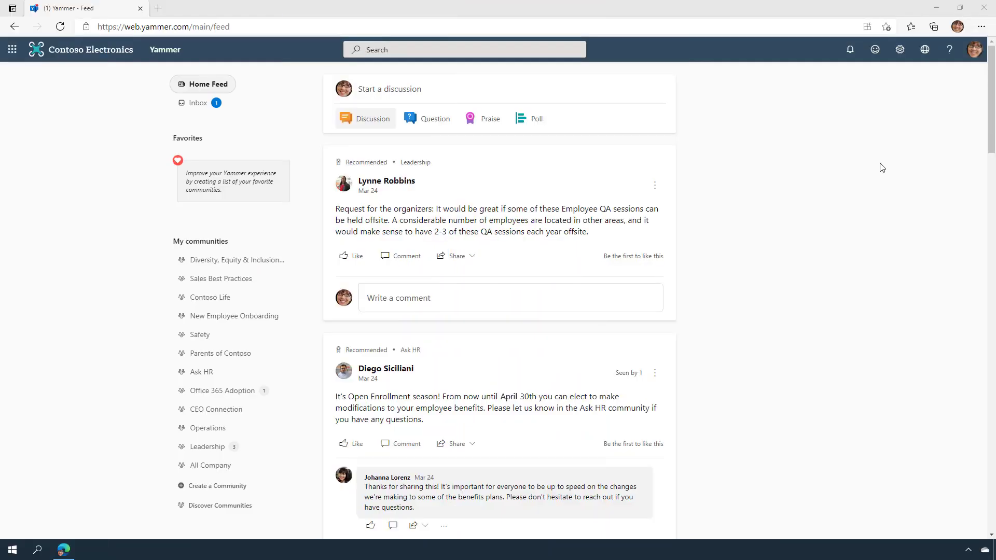
- Open Yammer's network admin settings from the gear menu to reach the Success checklist
click(898, 58)
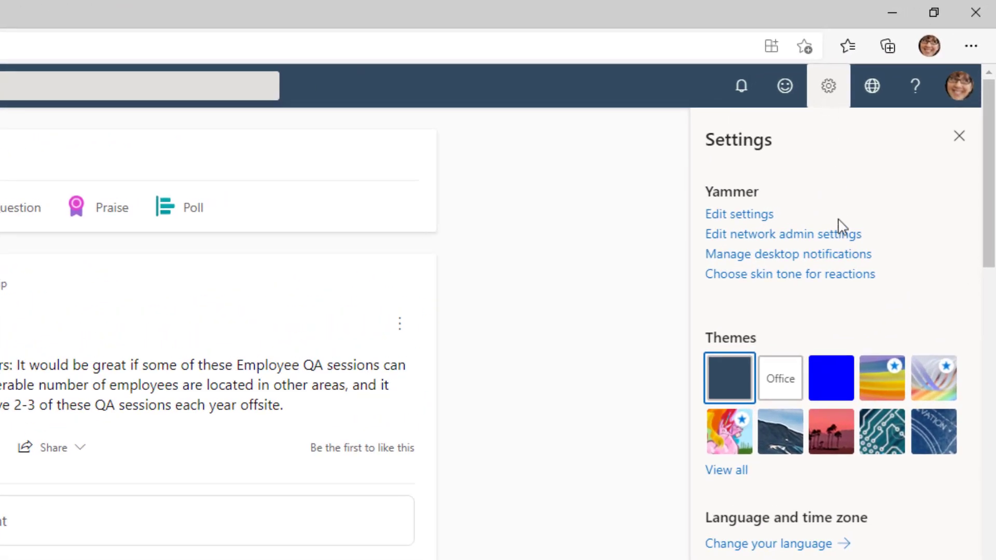
click(841, 232)
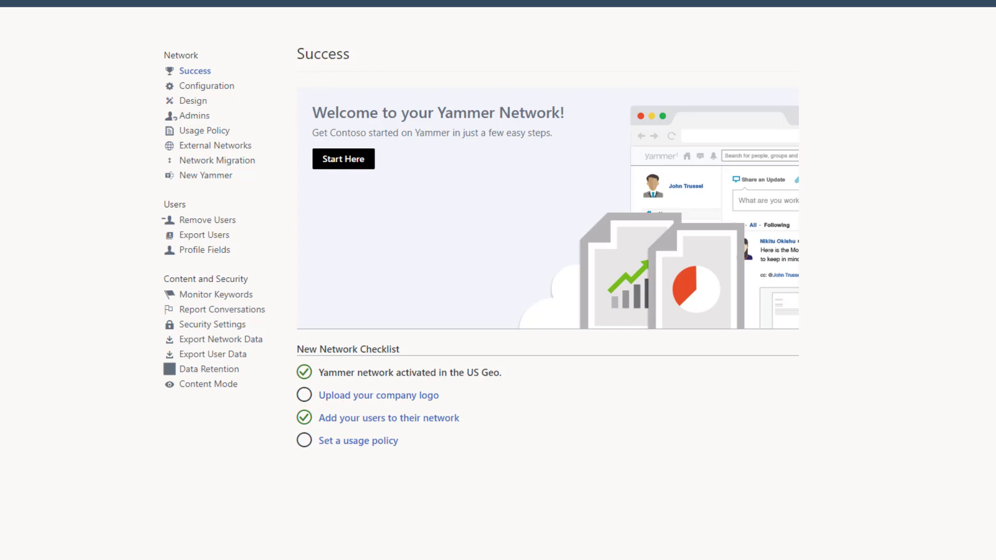
- Require acceptance of the usage policy with a sidebar reminder, and paste in the HTML policy text
click(367, 410)
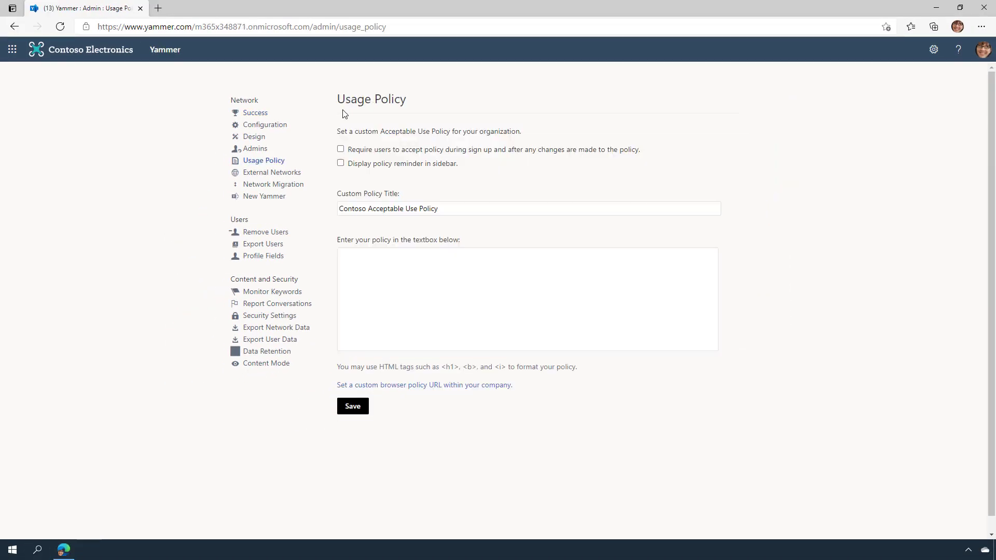
click(340, 148)
click(340, 164)
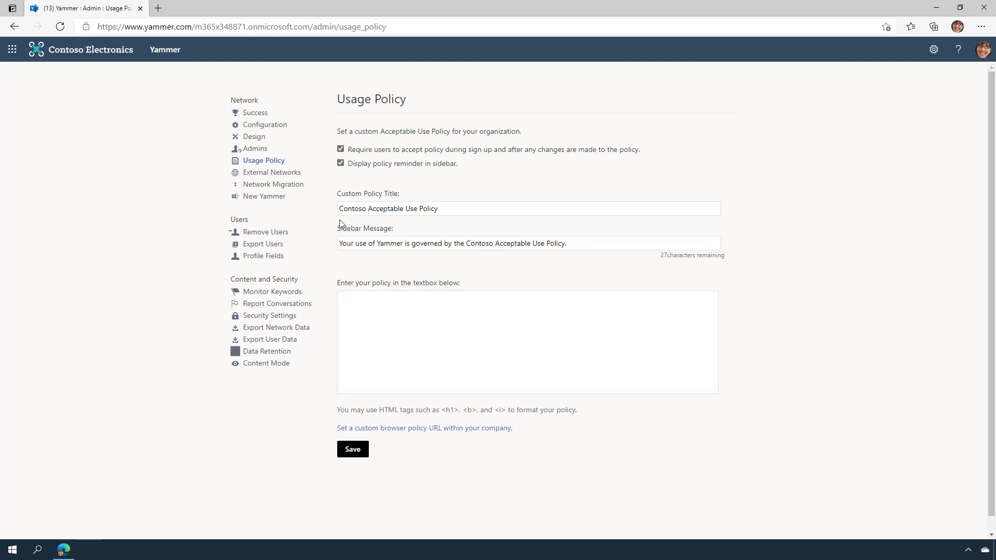
click(342, 295)
key(ctrl+v)
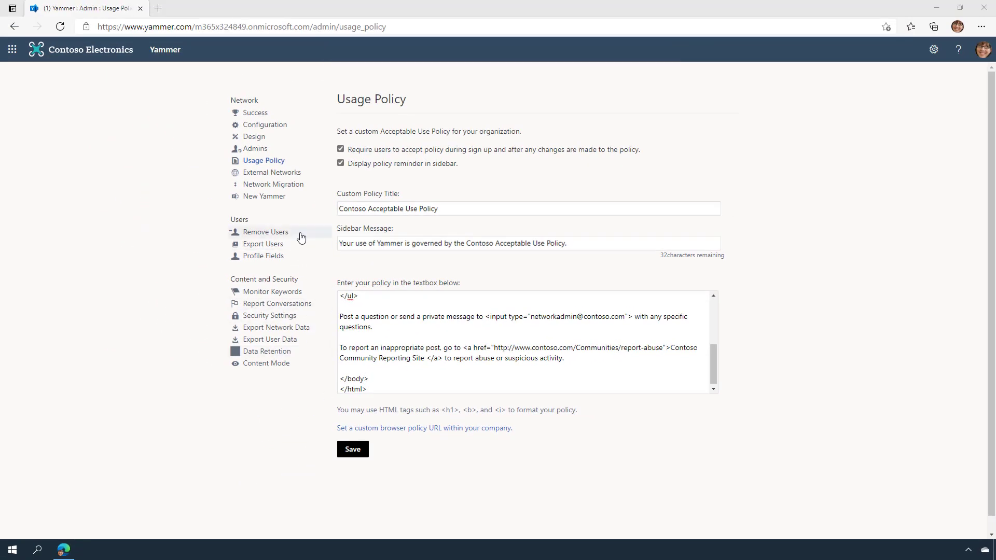
- Upload MicrosoftTeams-image (1) as the logo for email notifications and save it
click(261, 117)
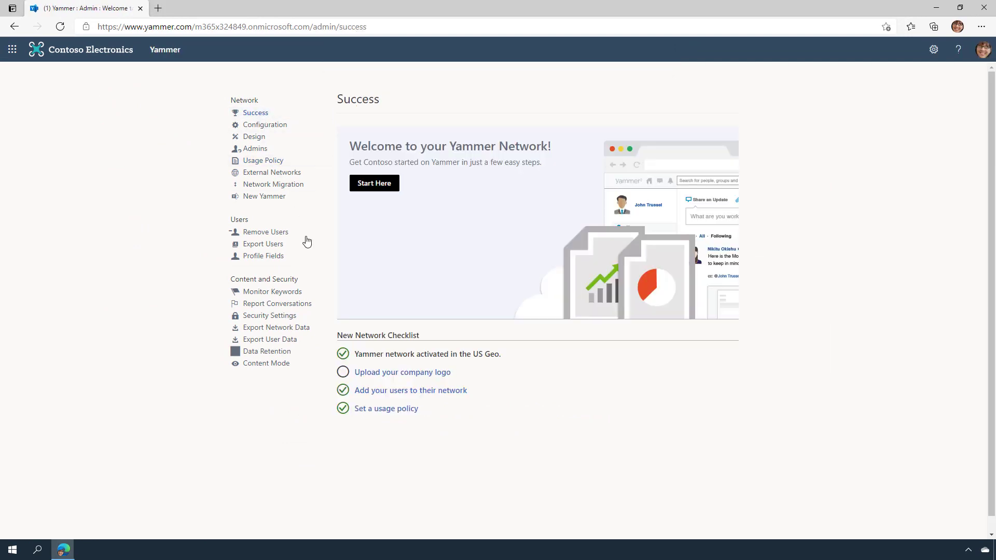
click(365, 373)
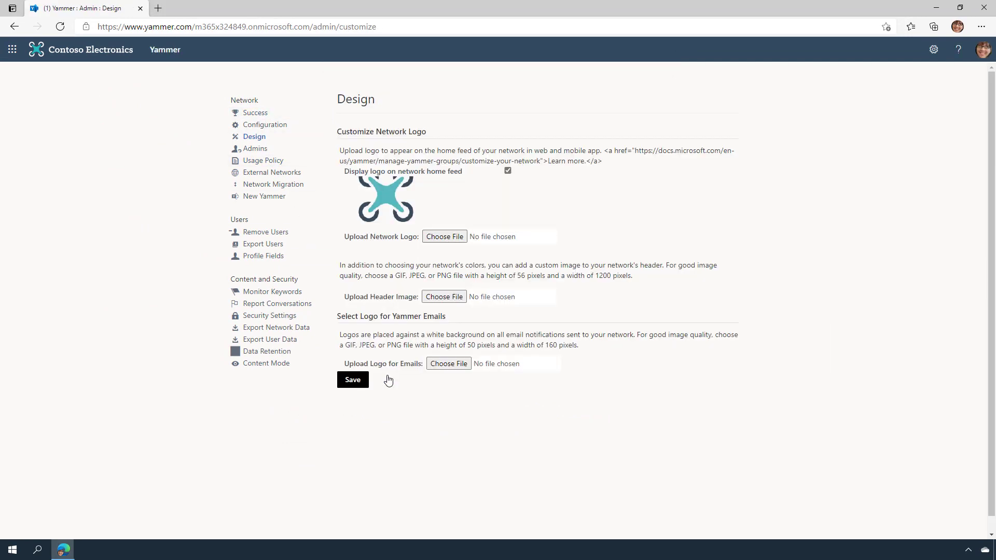
click(448, 365)
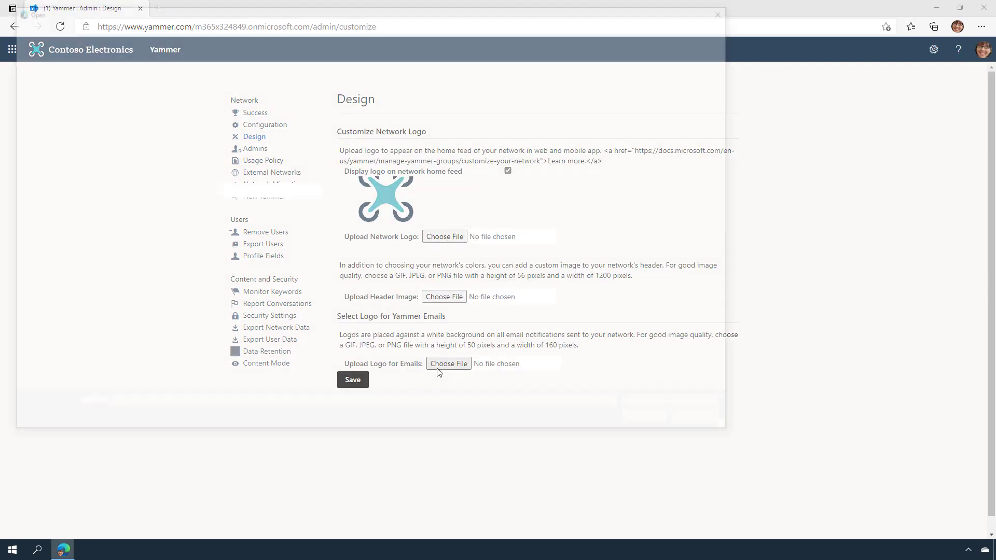
click(302, 210)
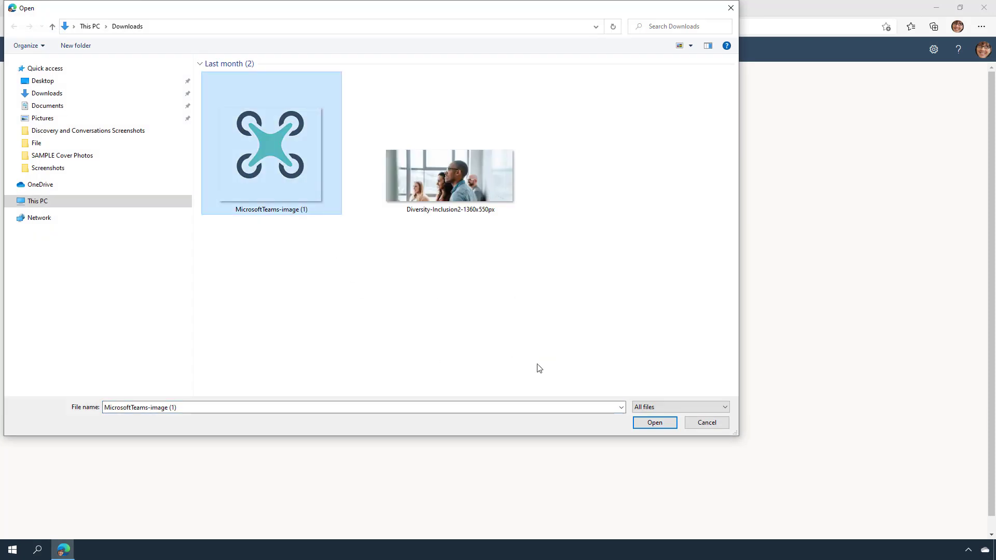
click(651, 422)
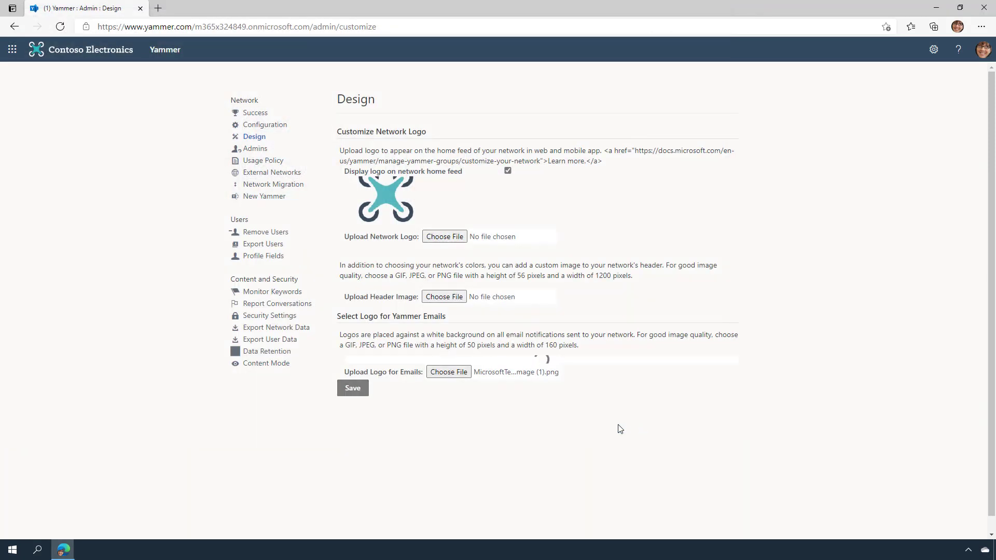
click(362, 393)
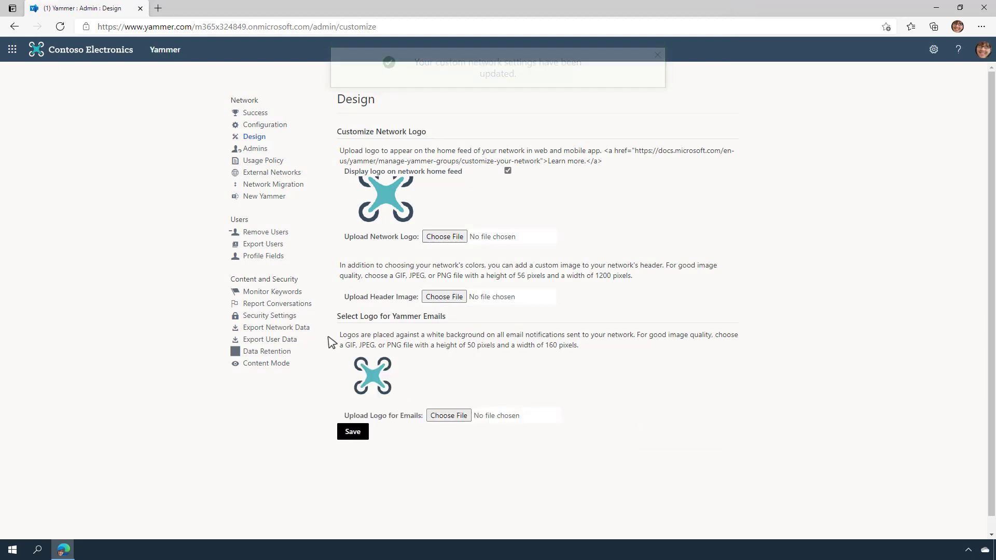
- Turn Report Conversations on, enter the recipient address and both instruction texts, and save
click(311, 309)
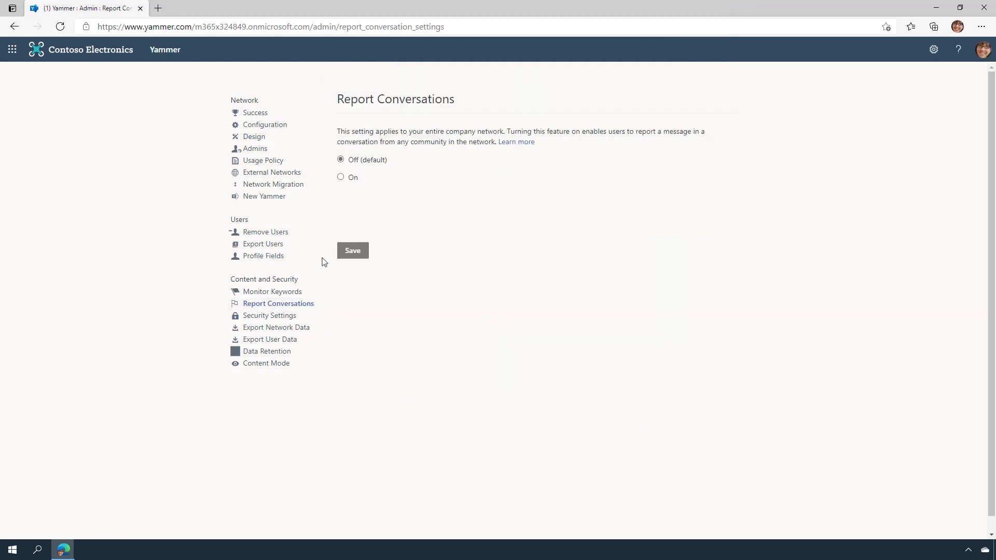
click(341, 178)
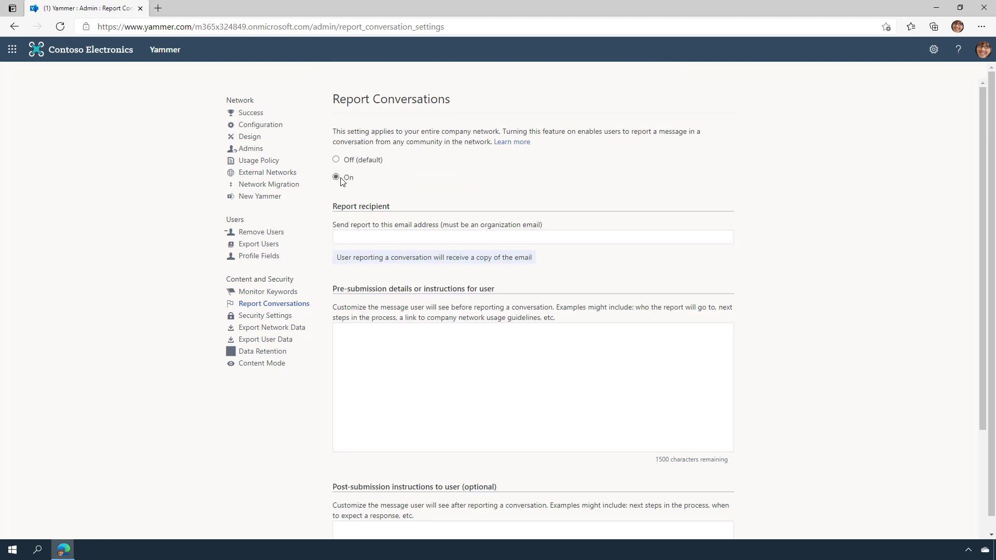
click(339, 236)
key(ctrl+v)
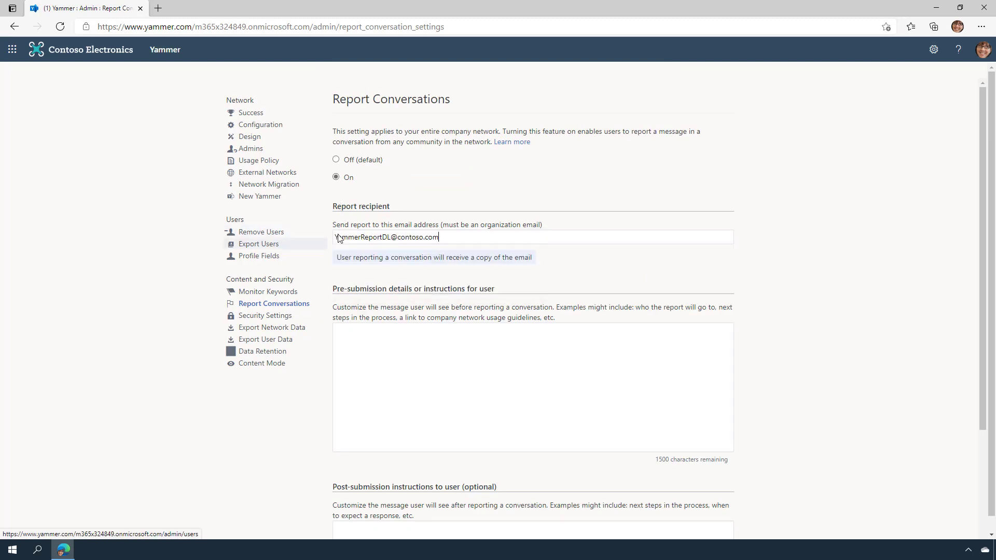
click(337, 333)
key(ctrl+v)
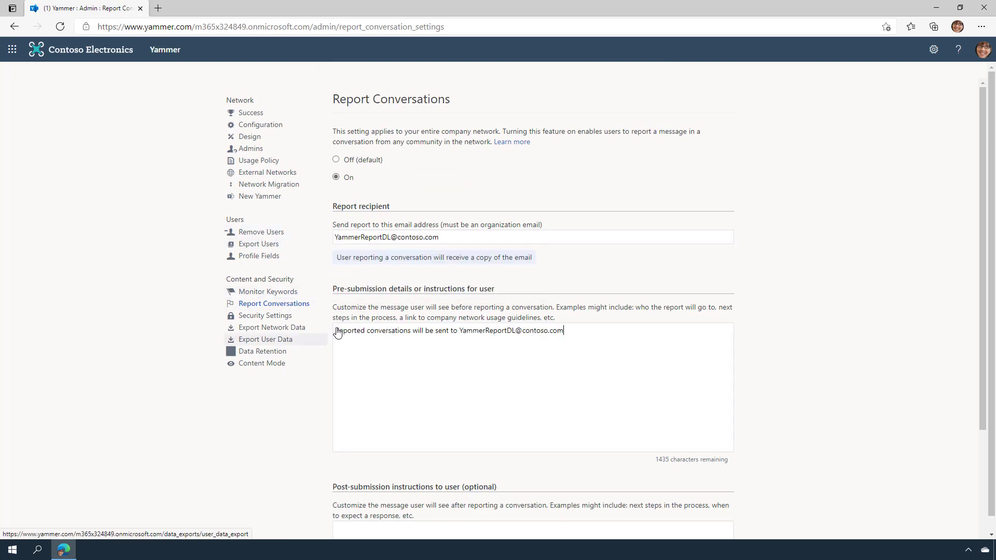
scroll(337, 333, down, 3)
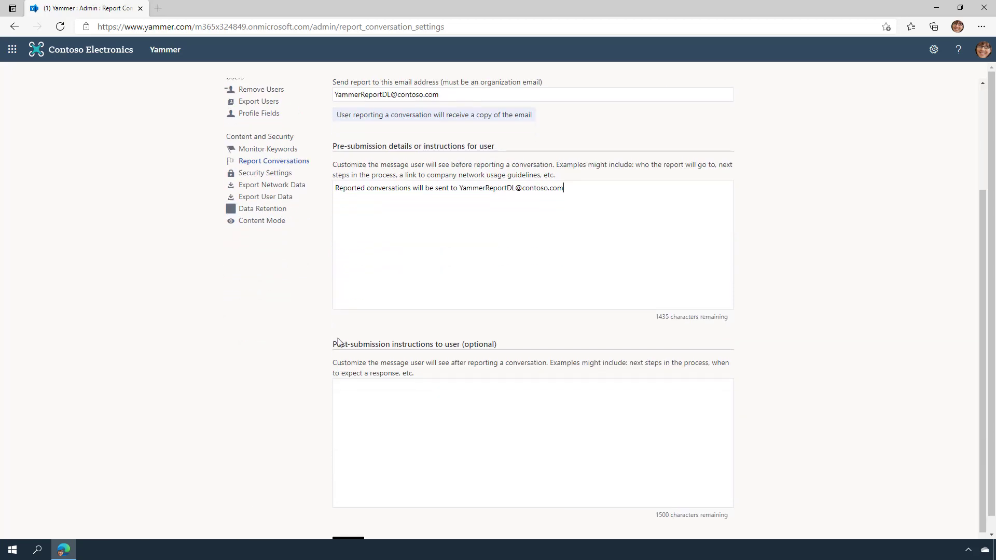
click(343, 386)
text(Thank you for your submission. Please allow 24 hours for a response from our team.)
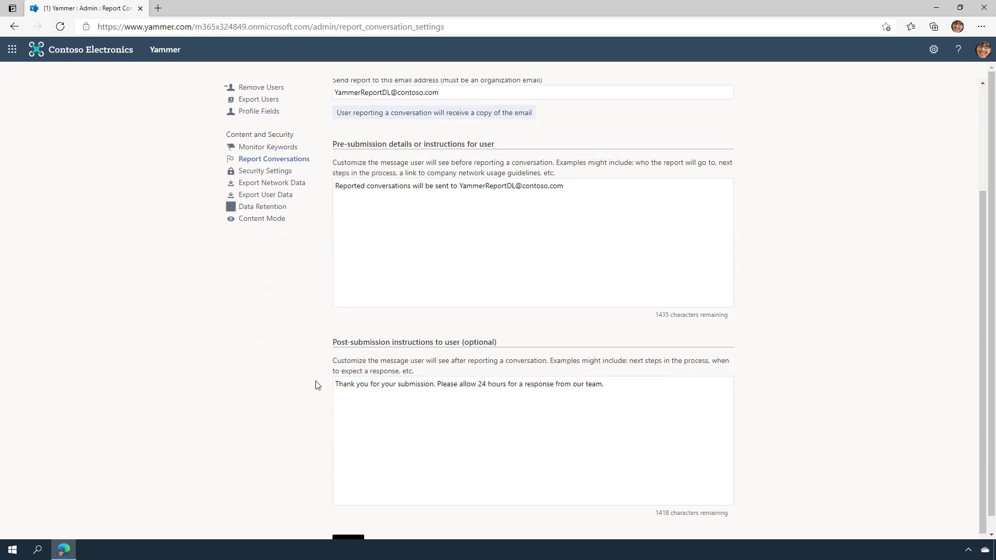
scroll(317, 384, down, 1)
click(343, 526)
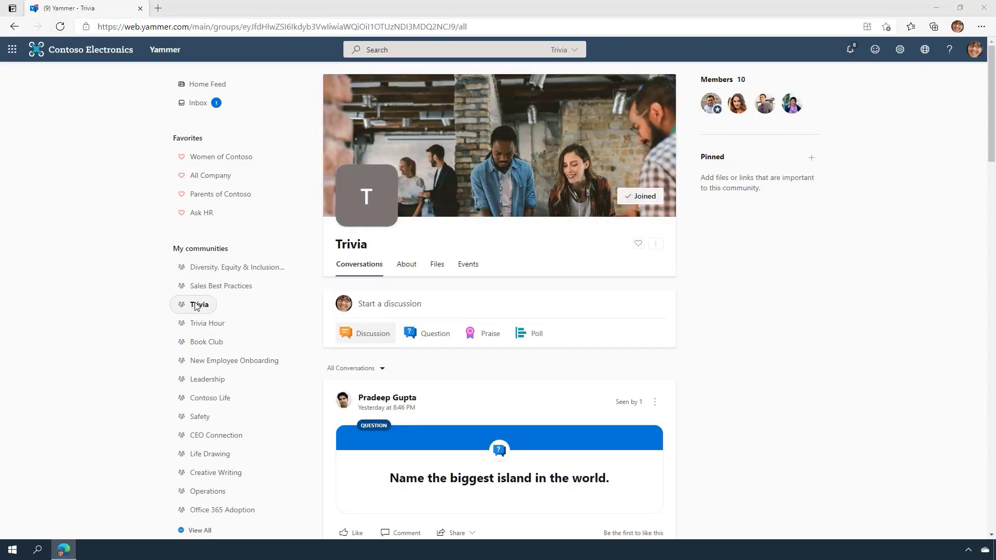
- Mute the Trivia community for the whole network
click(655, 245)
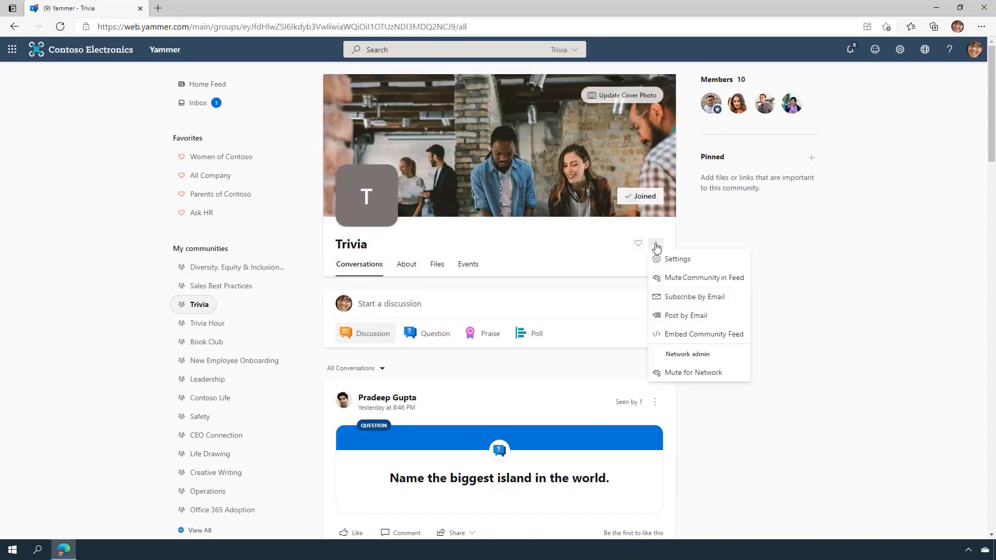
click(678, 373)
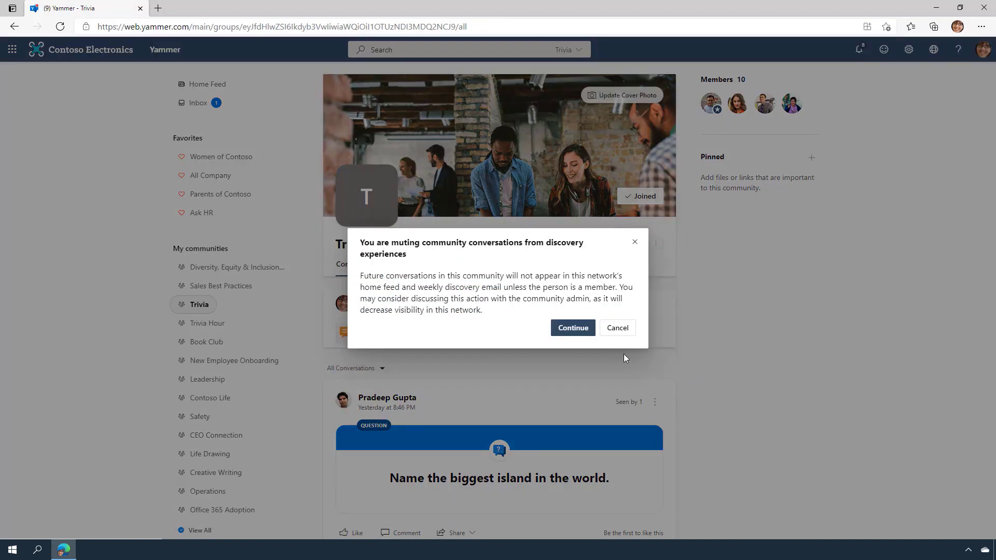
click(573, 328)
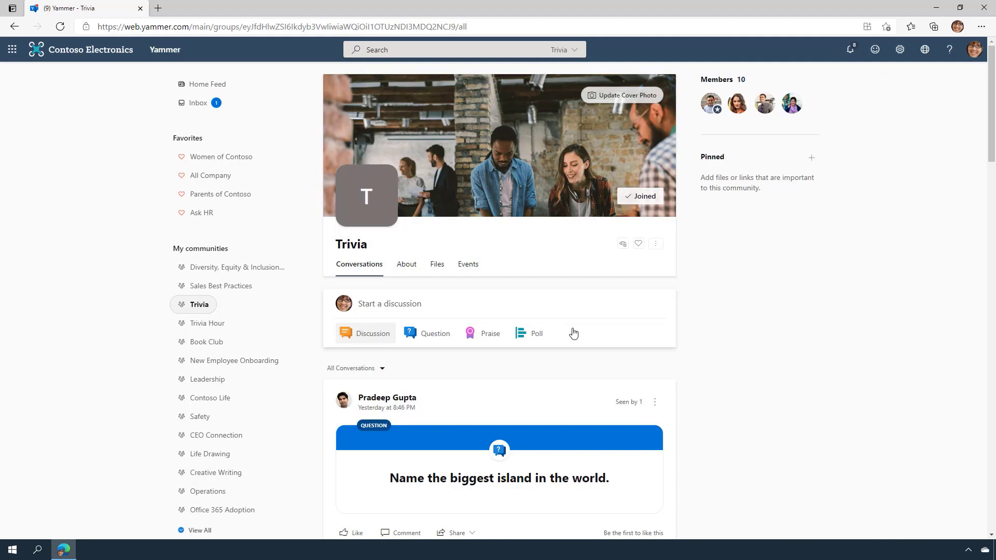
- Set All Company to Restricted so only admins can start conversations
click(228, 179)
click(660, 243)
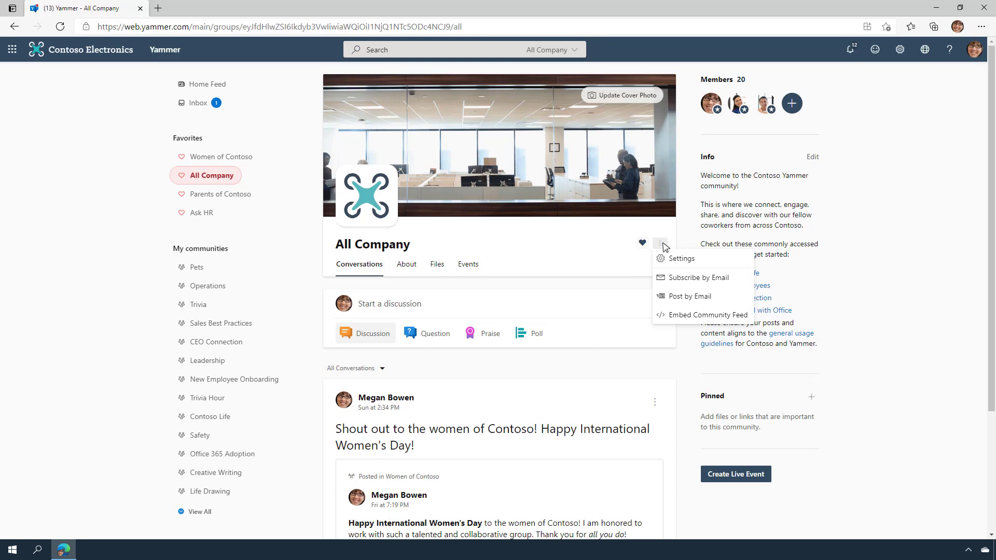
click(674, 259)
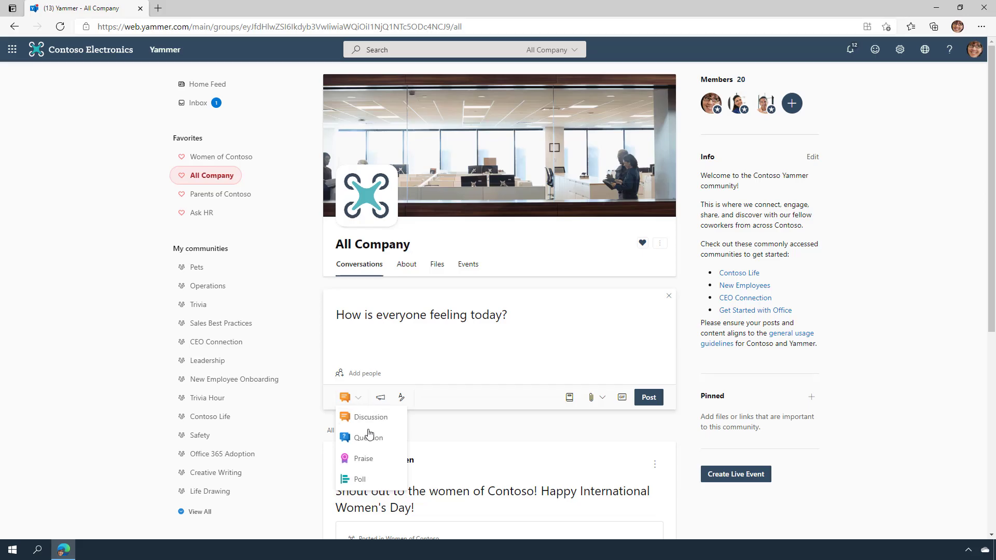
click(369, 437)
- Choose Close Conversation on the 'How is everyone feeling today?' question
click(655, 472)
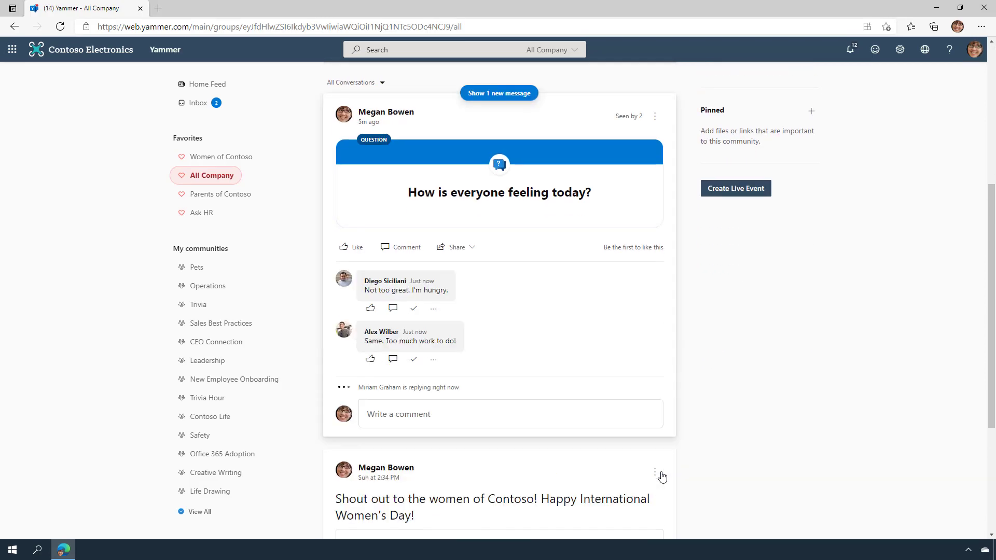
click(653, 117)
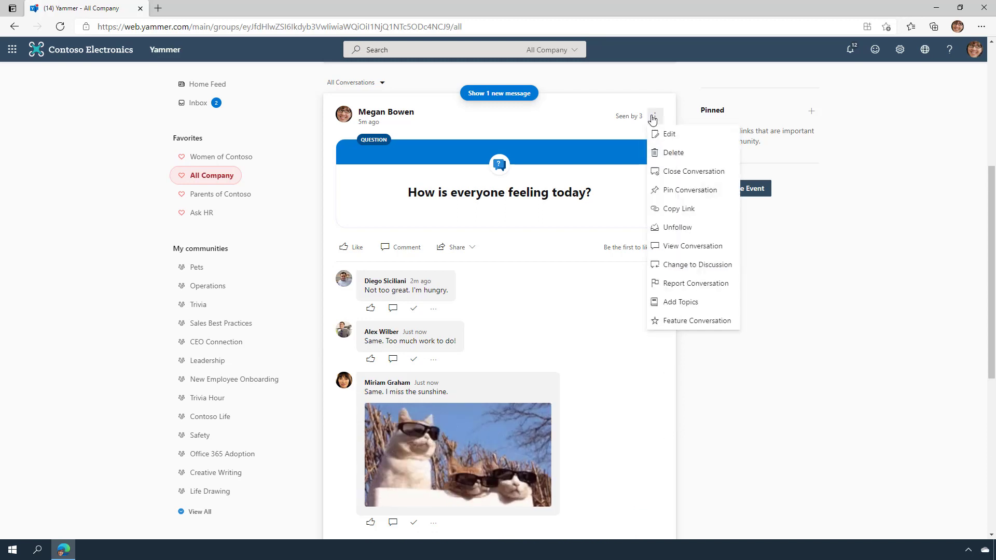
click(658, 172)
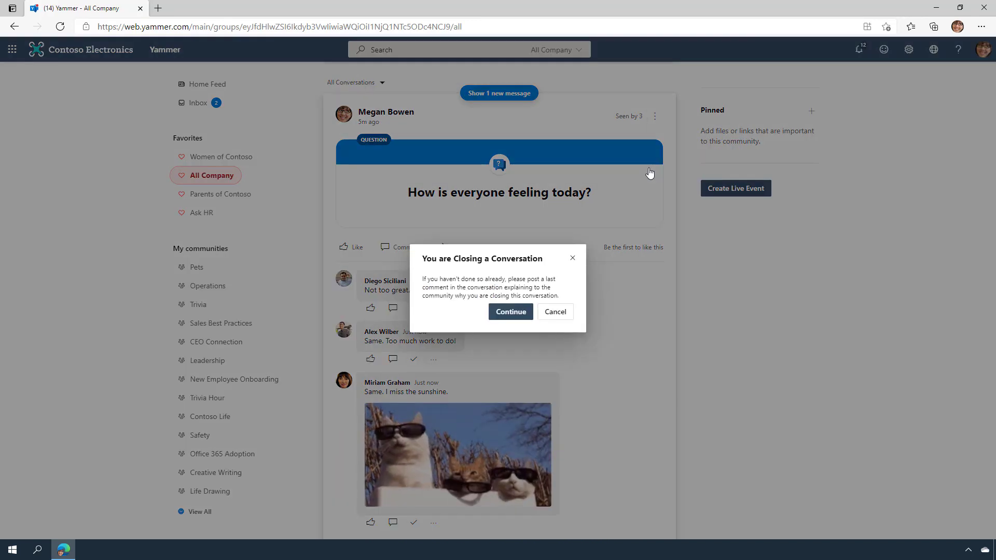
- Confirm closing the conversation and set ContosoLogo(Trans) as the All Company logo
click(510, 313)
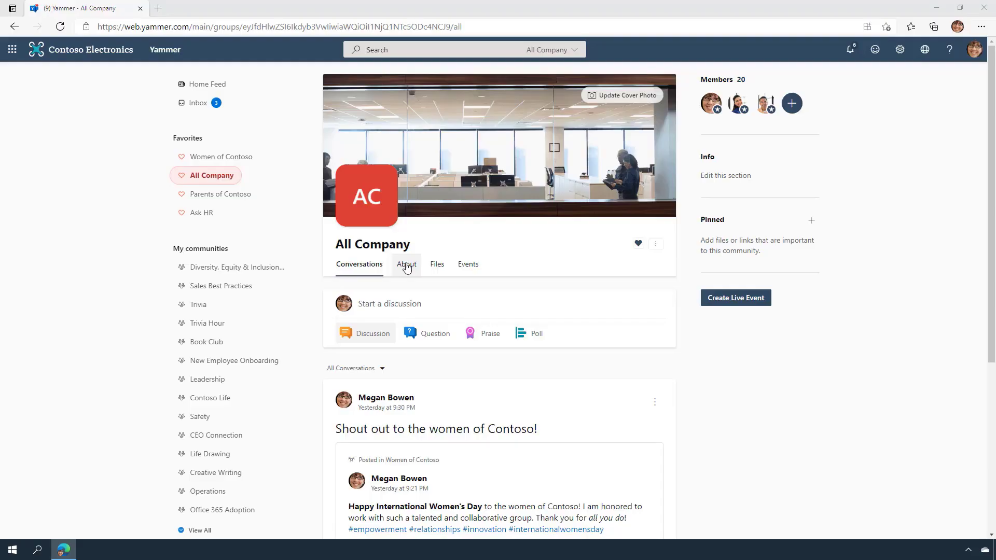
click(366, 203)
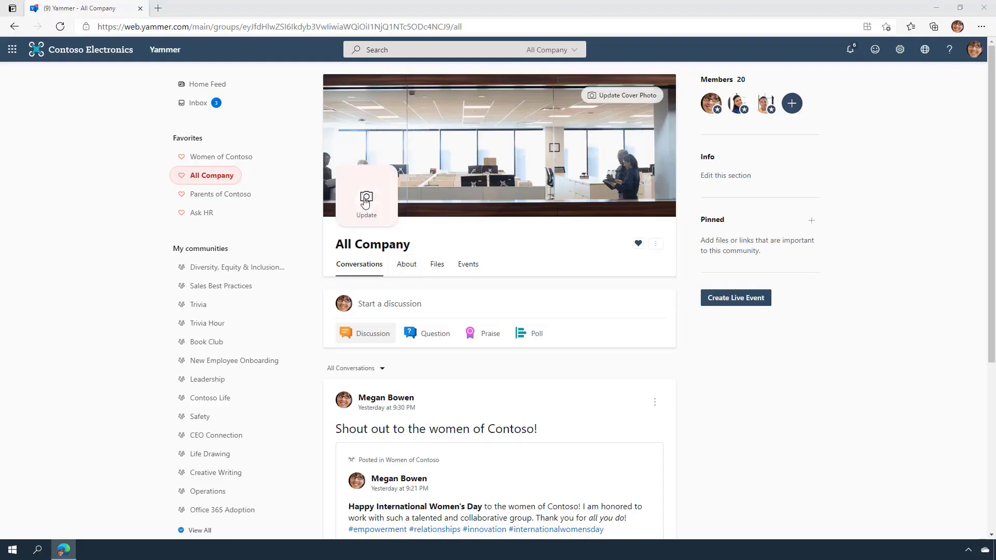
click(249, 91)
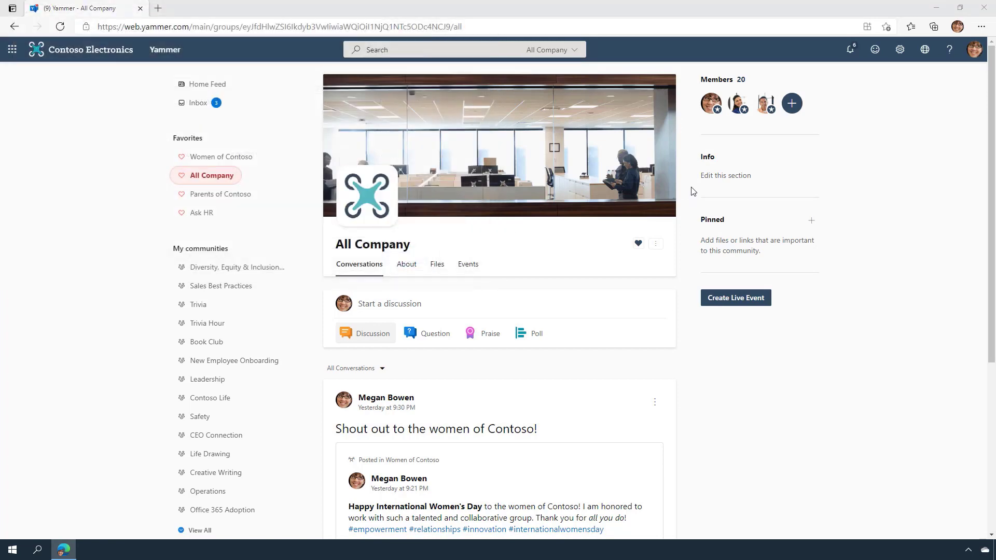
- Paste the welcome message with community links and guidelines into the All Company Info section and save
click(725, 176)
click(674, 135)
text(Welcome to the Contoso Yammer community! This is where we connect, engage, share, and discover with our fellow coworkers from across Contoso. Check out these commonly accessed communities to get started: Contoso Life New Employees CEO Connection Get Started with Office Please ensure your posts and content aligns to the general usage guidelines for Contoso and Yammer.)
click(665, 134)
click(346, 102)
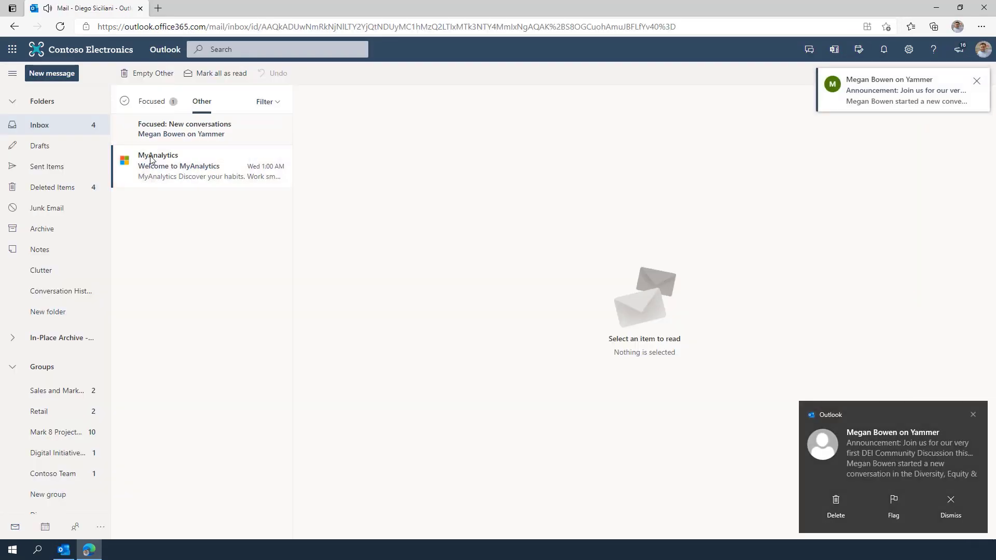
- Open the DEI announcement from the Outlook alert and post 'Exciting! I look forward to it!'
click(869, 106)
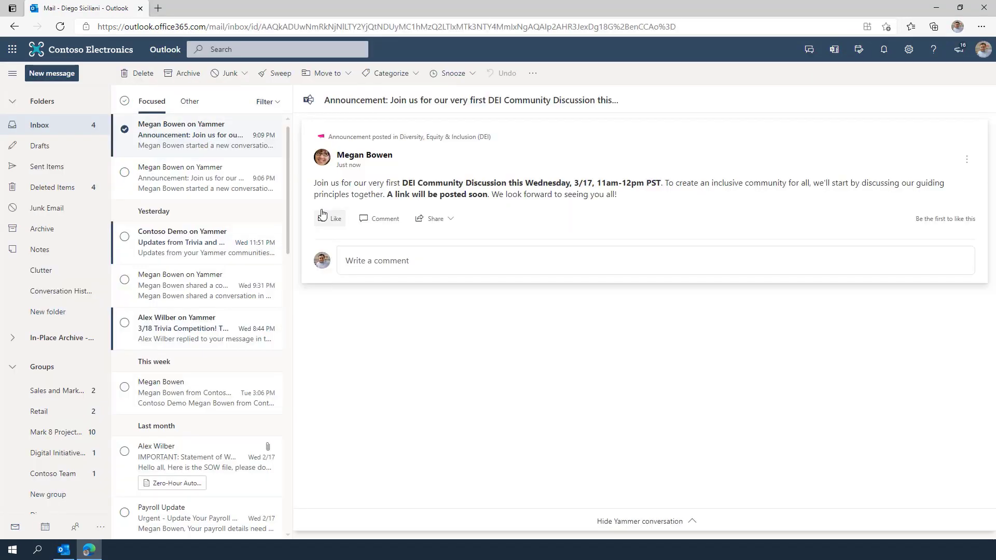
click(369, 219)
text(Exciting! I look forward to it!)
click(949, 339)
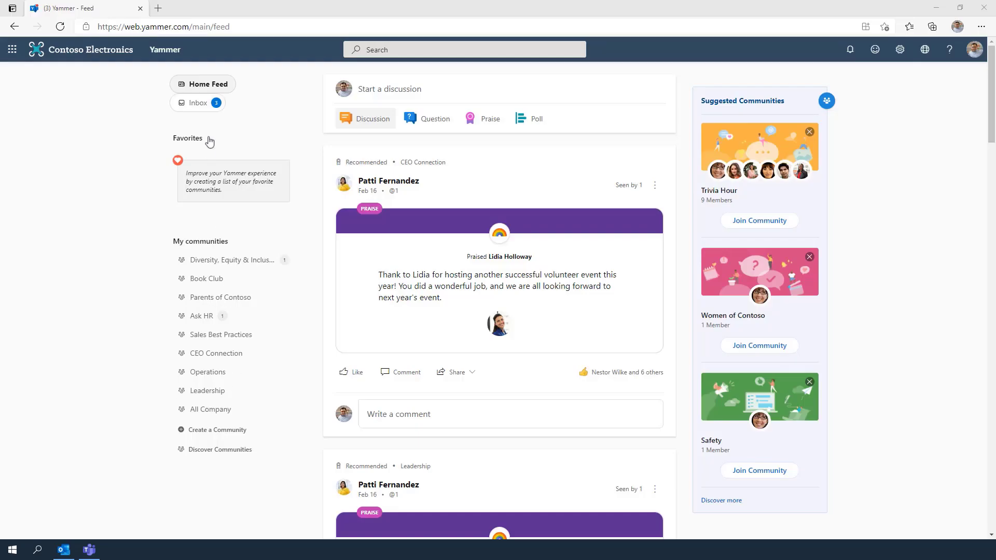
- Post the same comment on the DEI announcement from the Yammer inbox
click(205, 106)
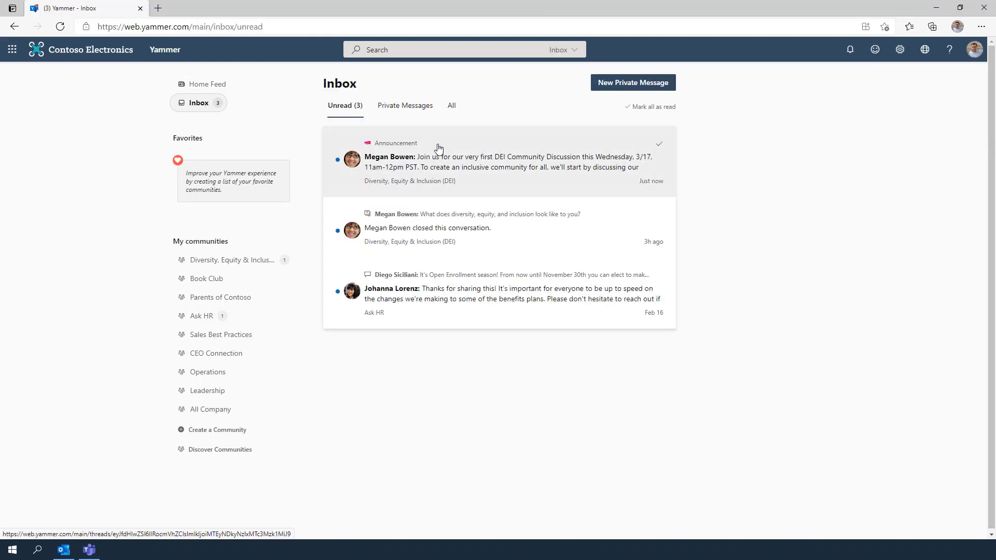
click(438, 149)
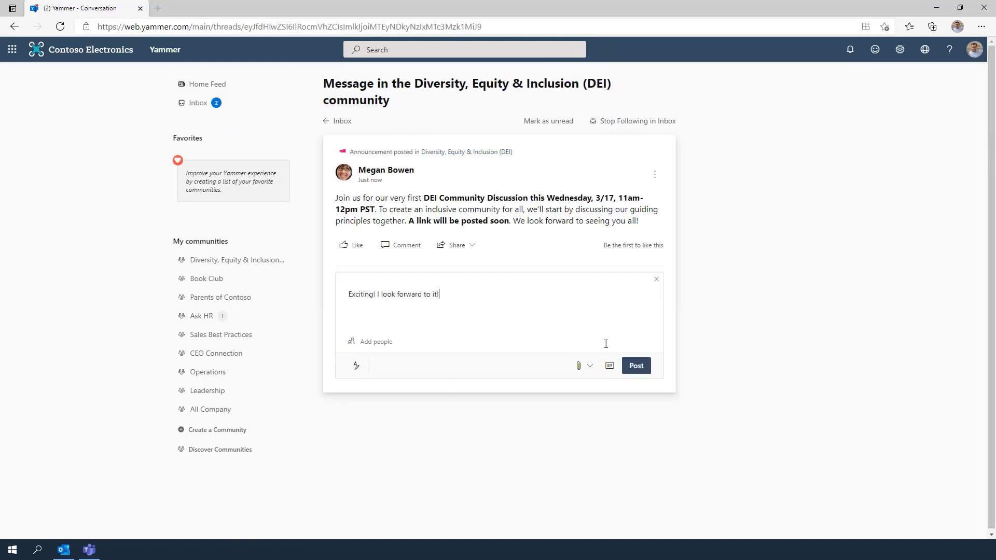
click(645, 367)
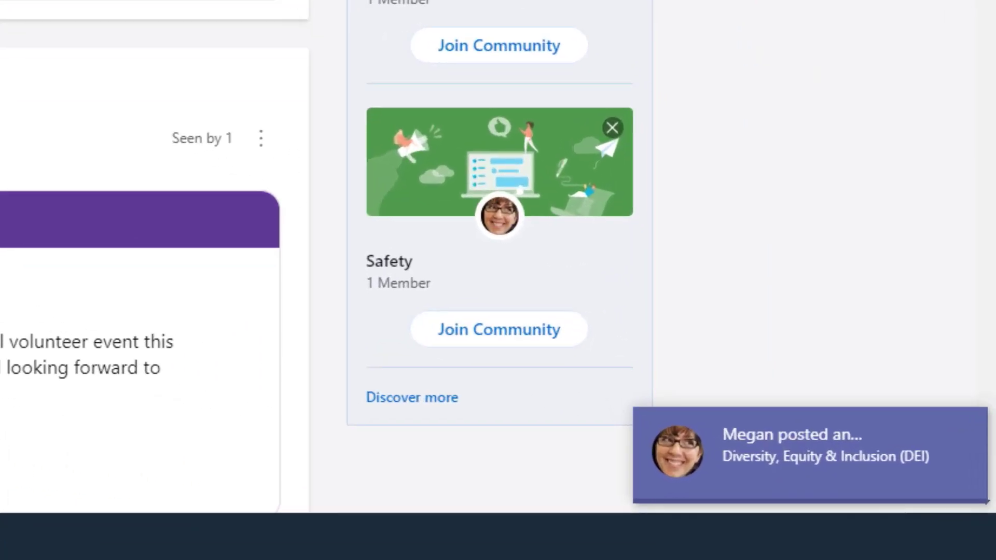
- Open the DEI post notification and switch Allow user pinning on
click(818, 453)
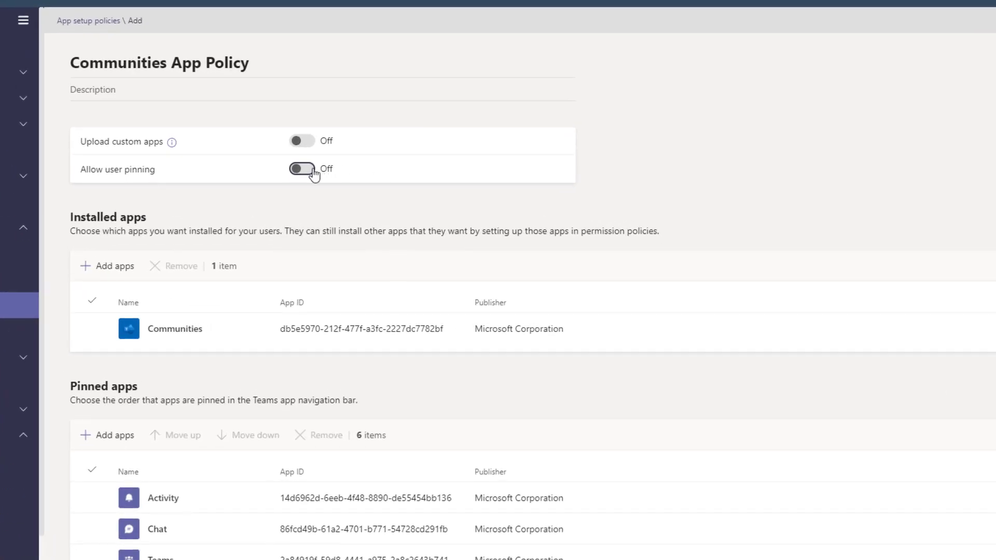
click(305, 169)
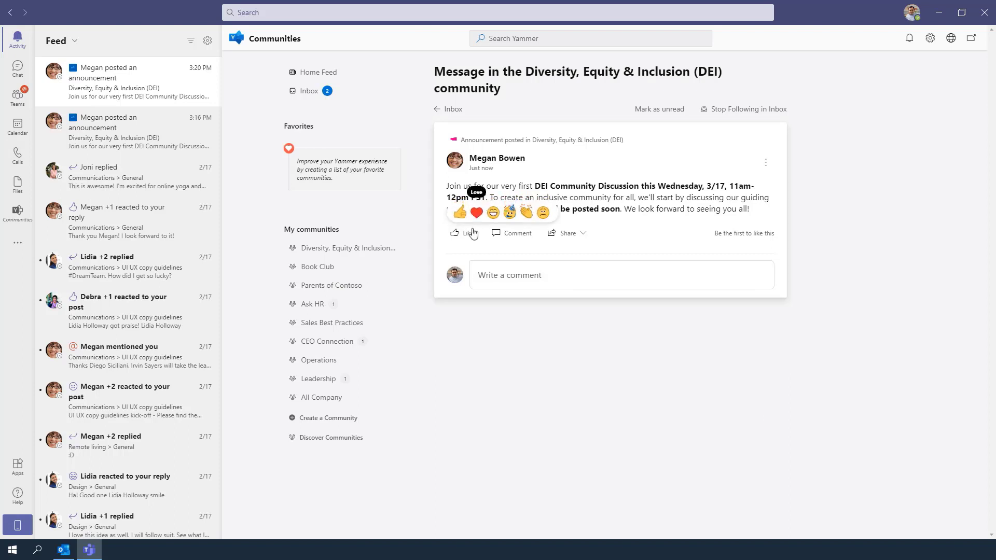
- Love the DEI announcement and comment 'Exciting! I look forward to it!' on it
click(476, 208)
click(497, 275)
text(Exciting! I look forward to it!)
click(739, 353)
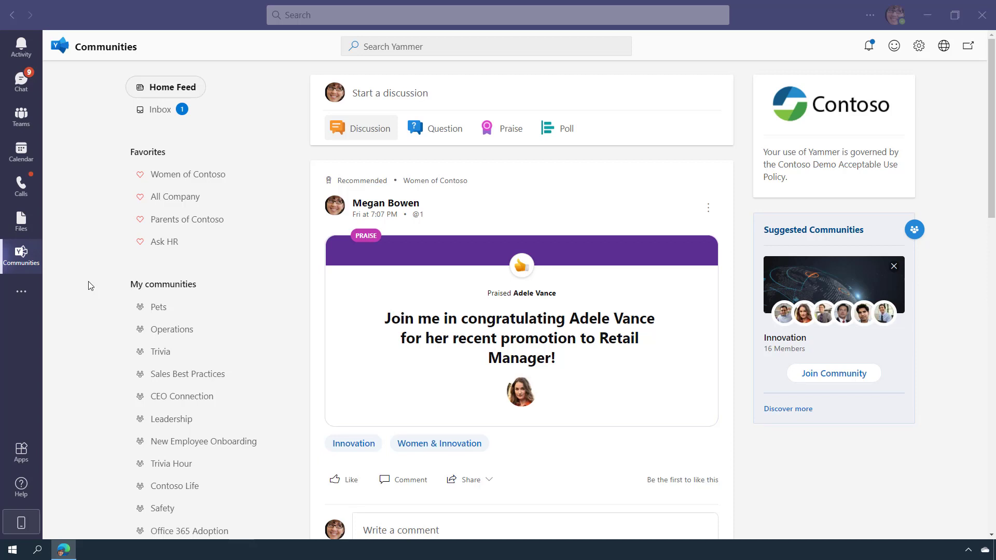
scroll(88, 285, down, 1)
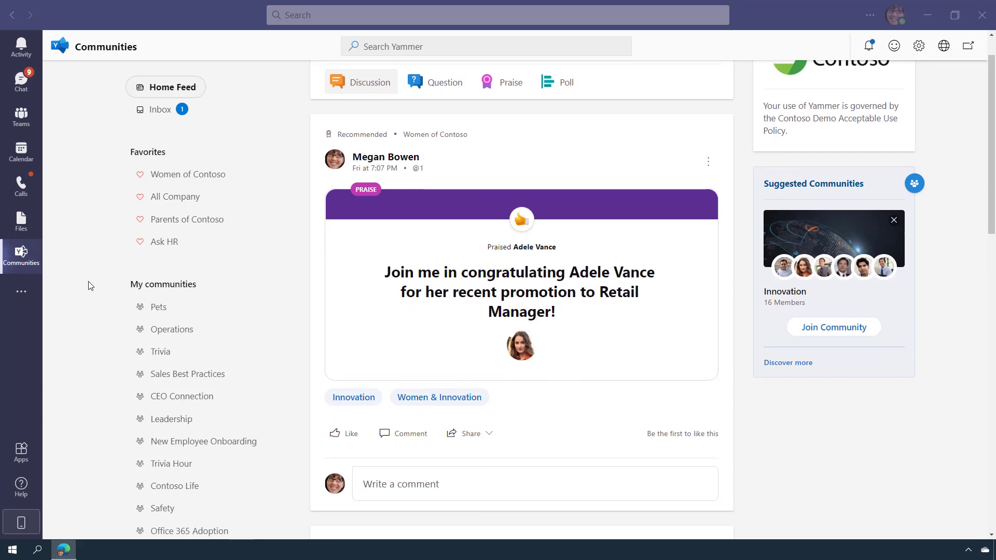
scroll(88, 285, down, 1)
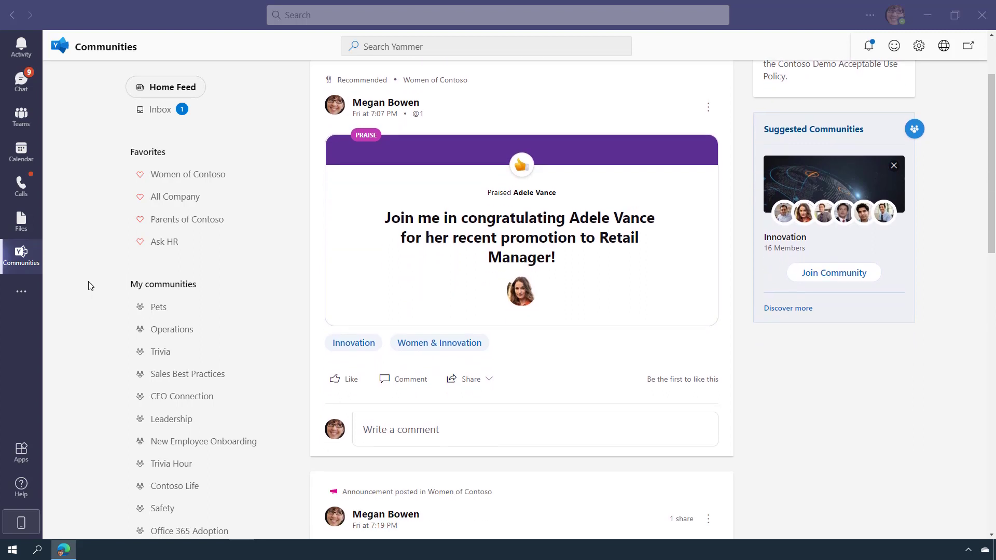
scroll(88, 286, down, 1)
scroll(88, 285, down, 1)
scroll(88, 285, down, 1)
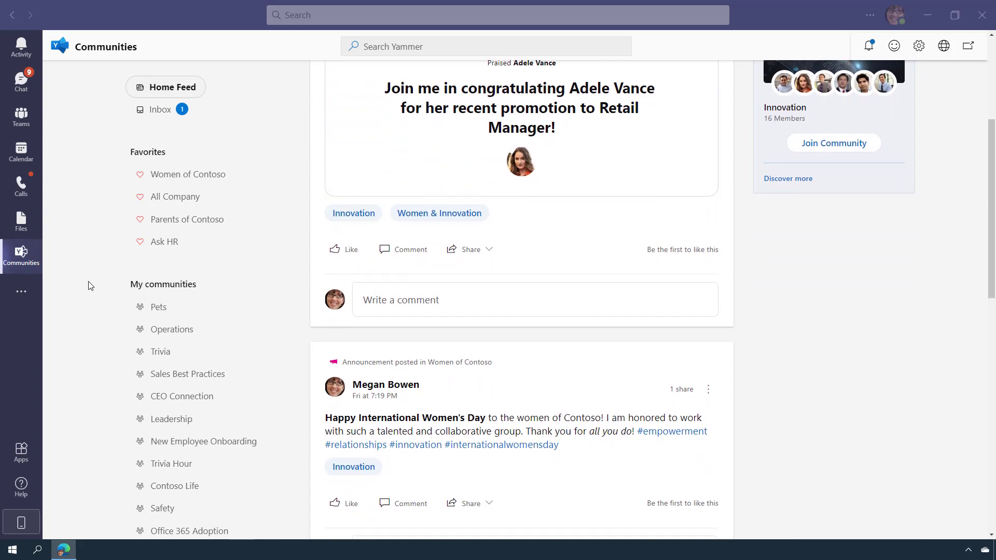